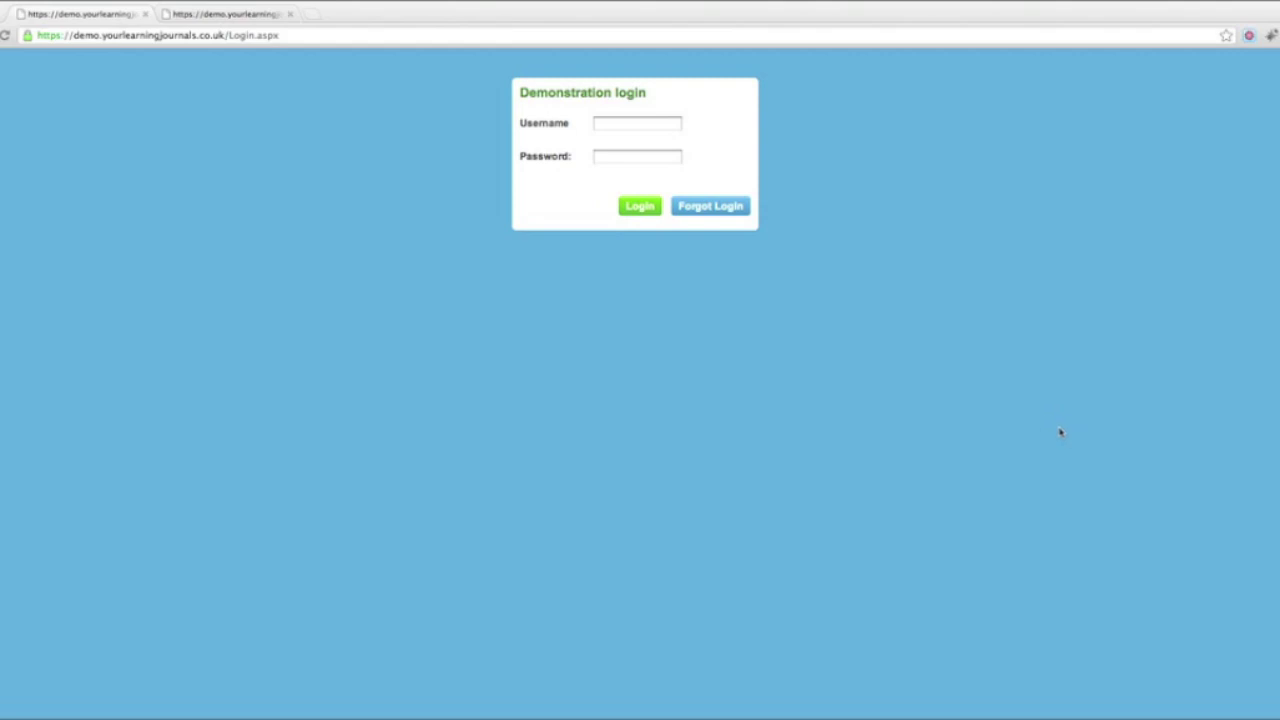
# Switch to the logged-in nursery manager page and open the Reports section of the nursery configuration
pyautogui.click(258, 16)
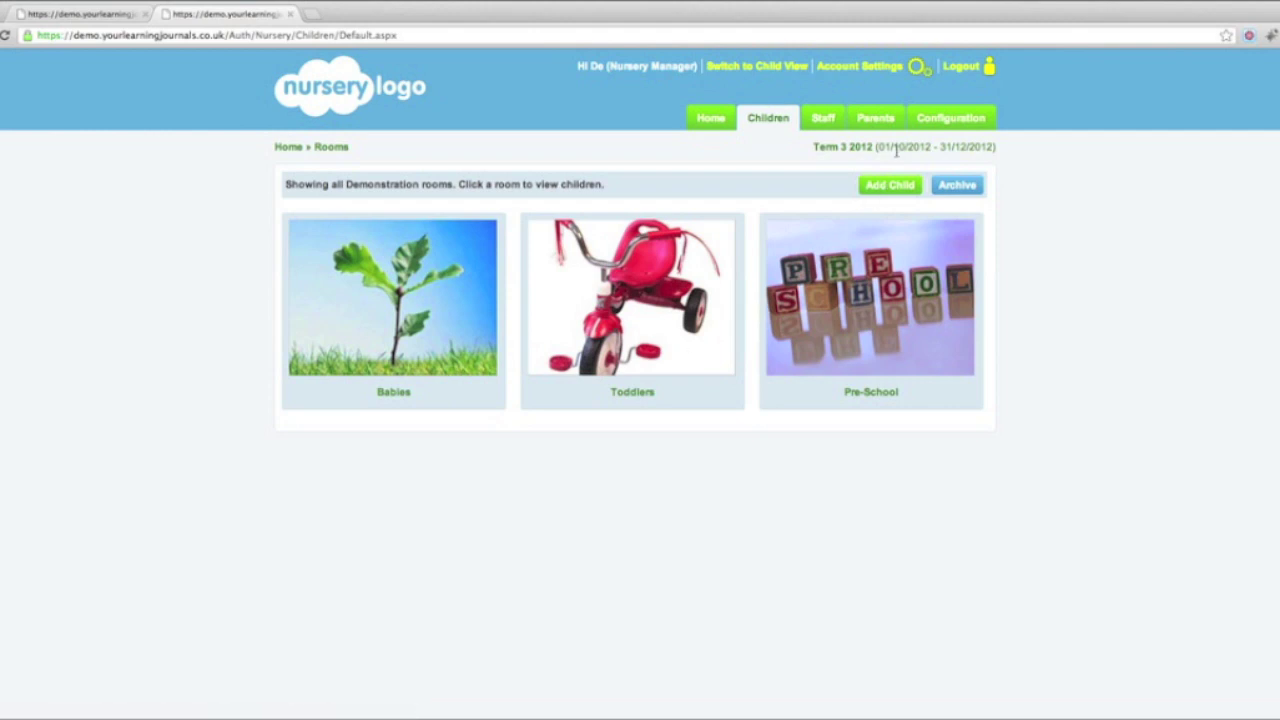
pyautogui.click(945, 120)
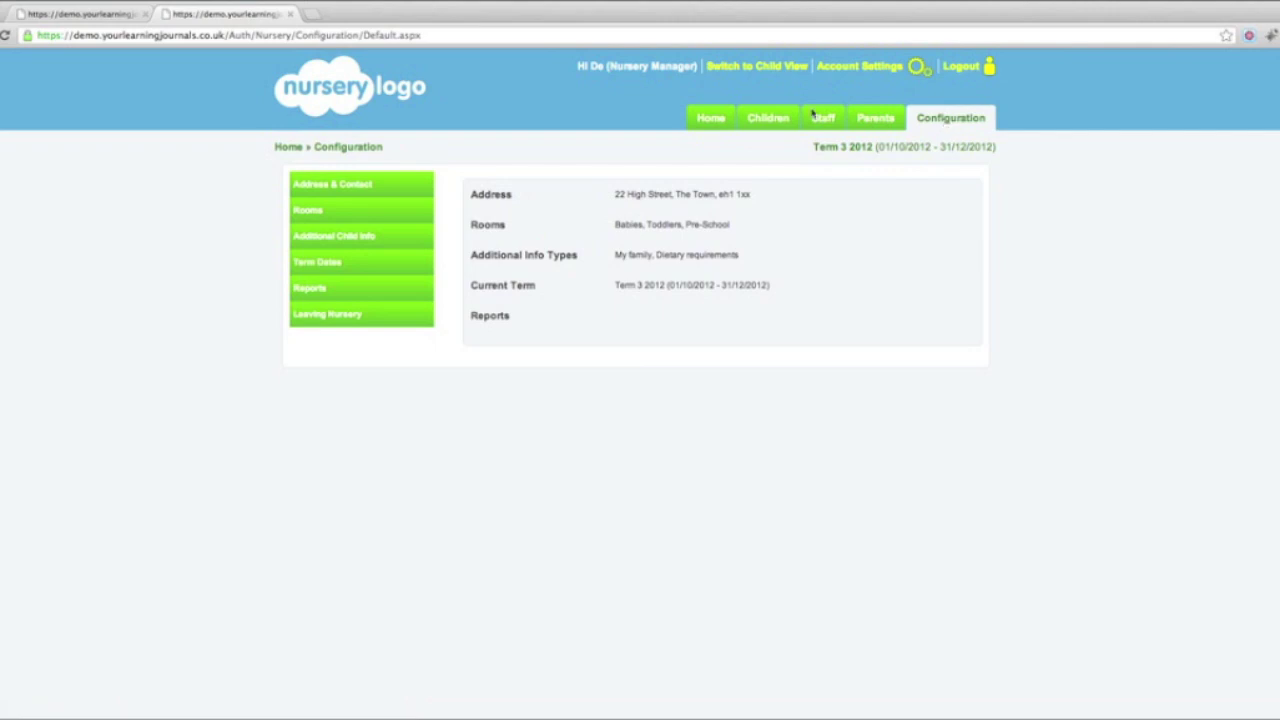
pyautogui.click(325, 292)
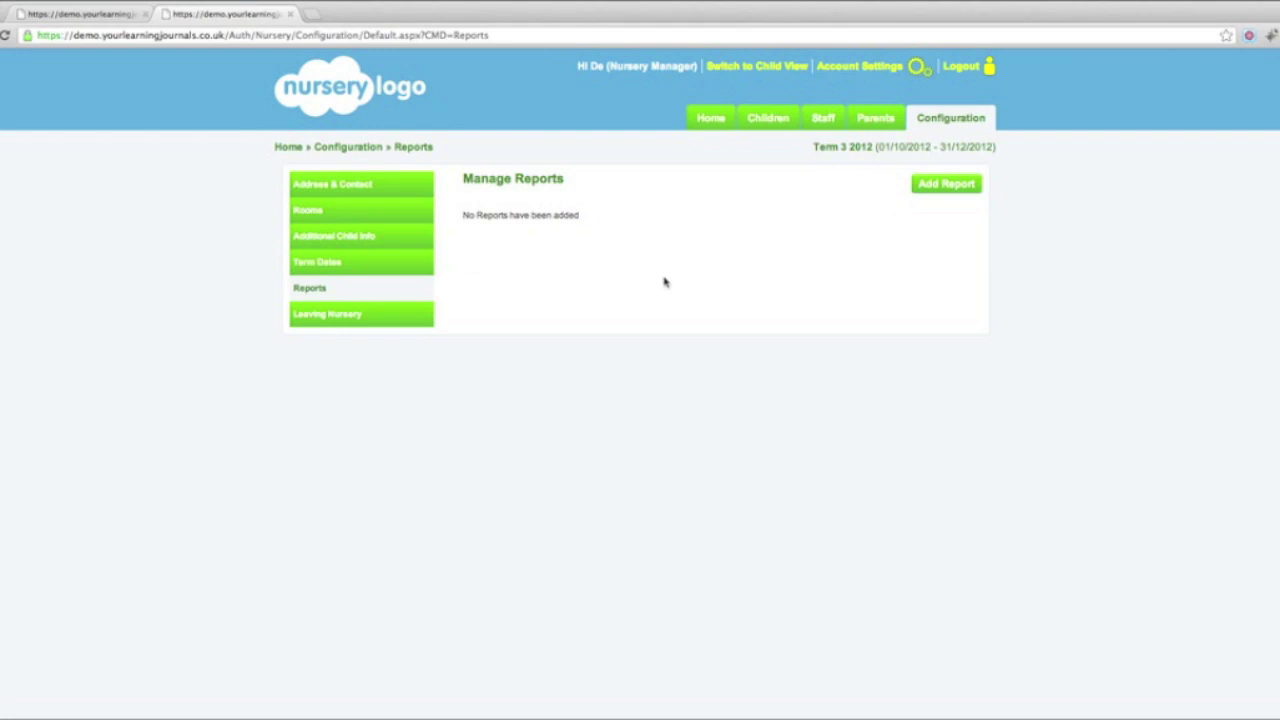
# Add an active report titled "Health and Wellbeing summary" with the report type Dynamic
pyautogui.click(941, 190)
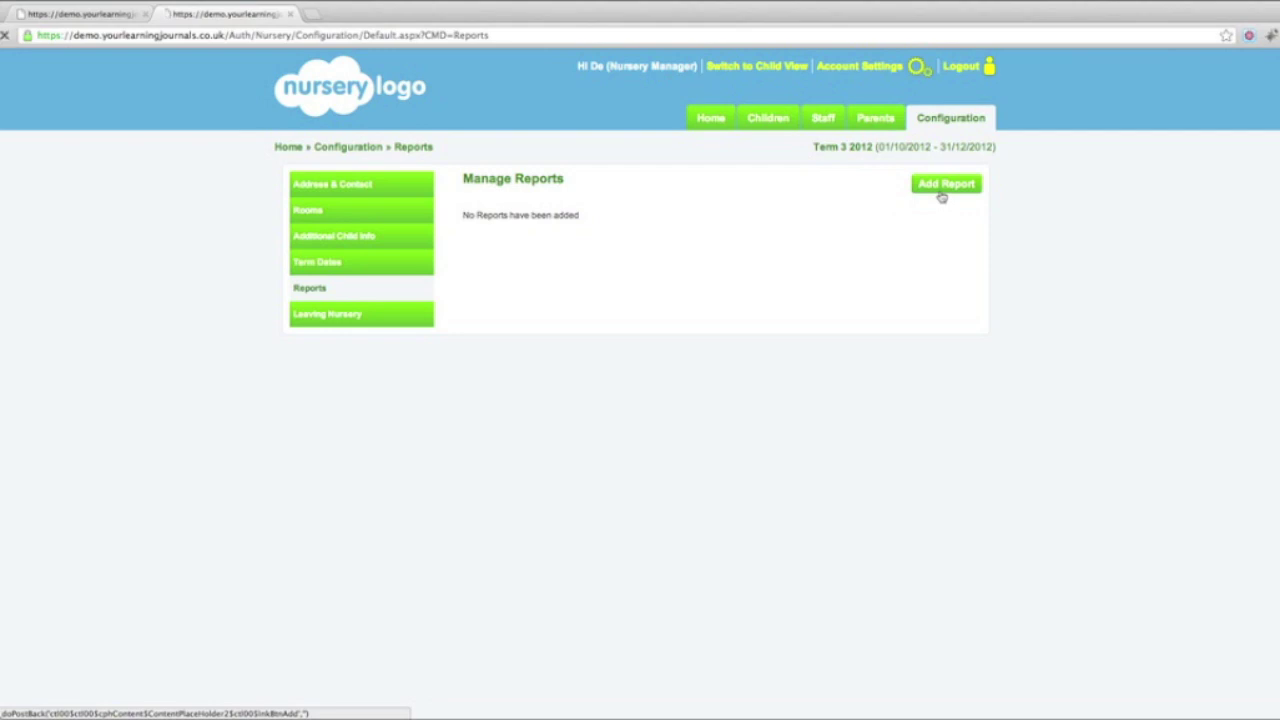
pyautogui.click(756, 226)
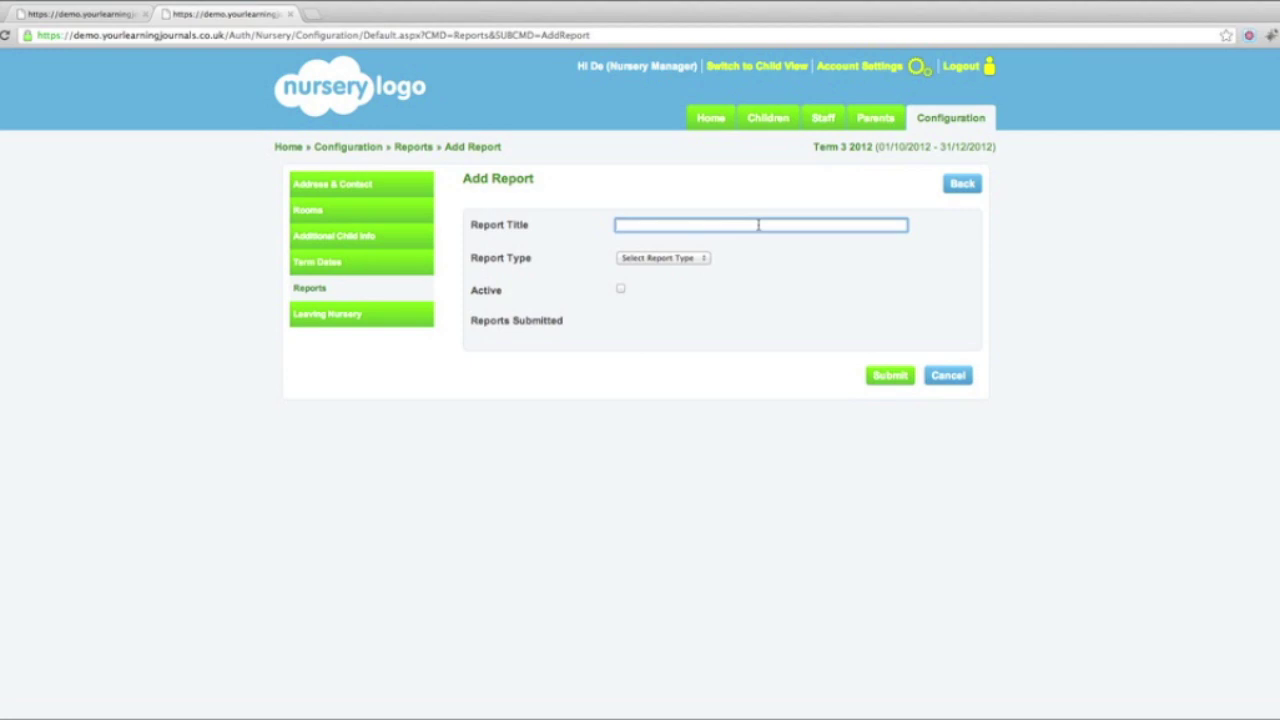
pyautogui.write('H')
pyautogui.press('Down')
pyautogui.press('Return')
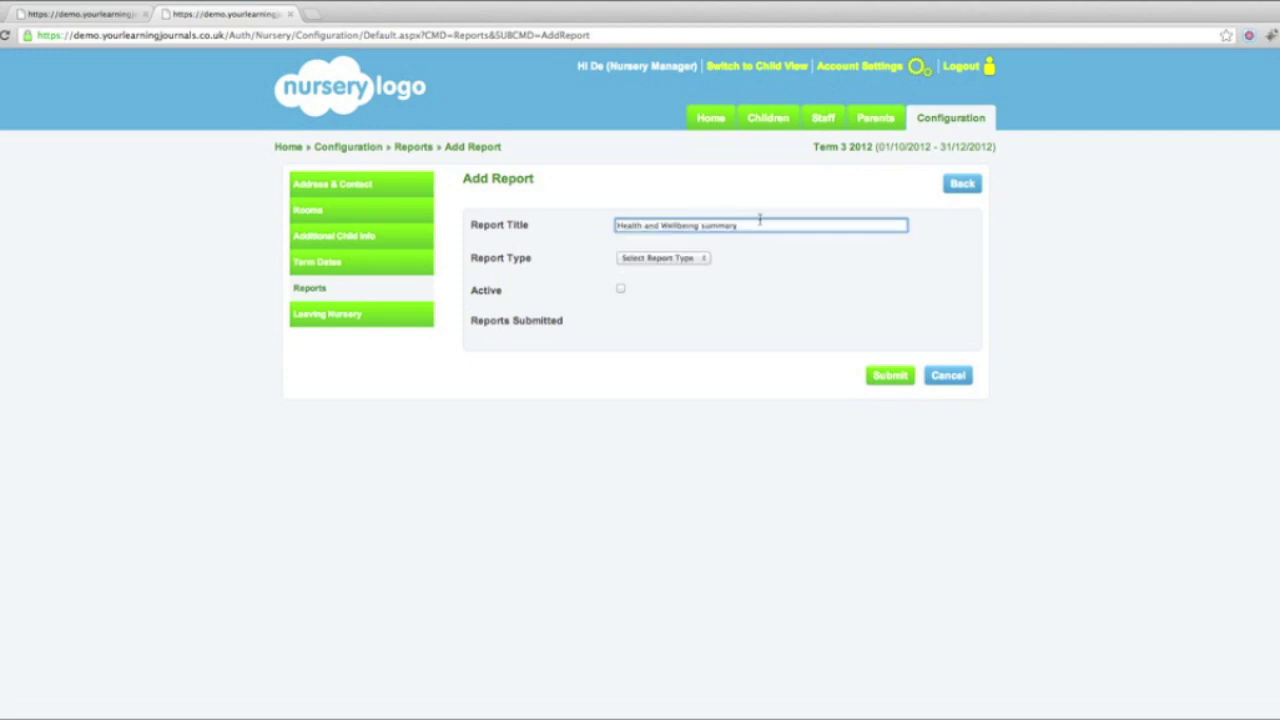
pyautogui.click(682, 262)
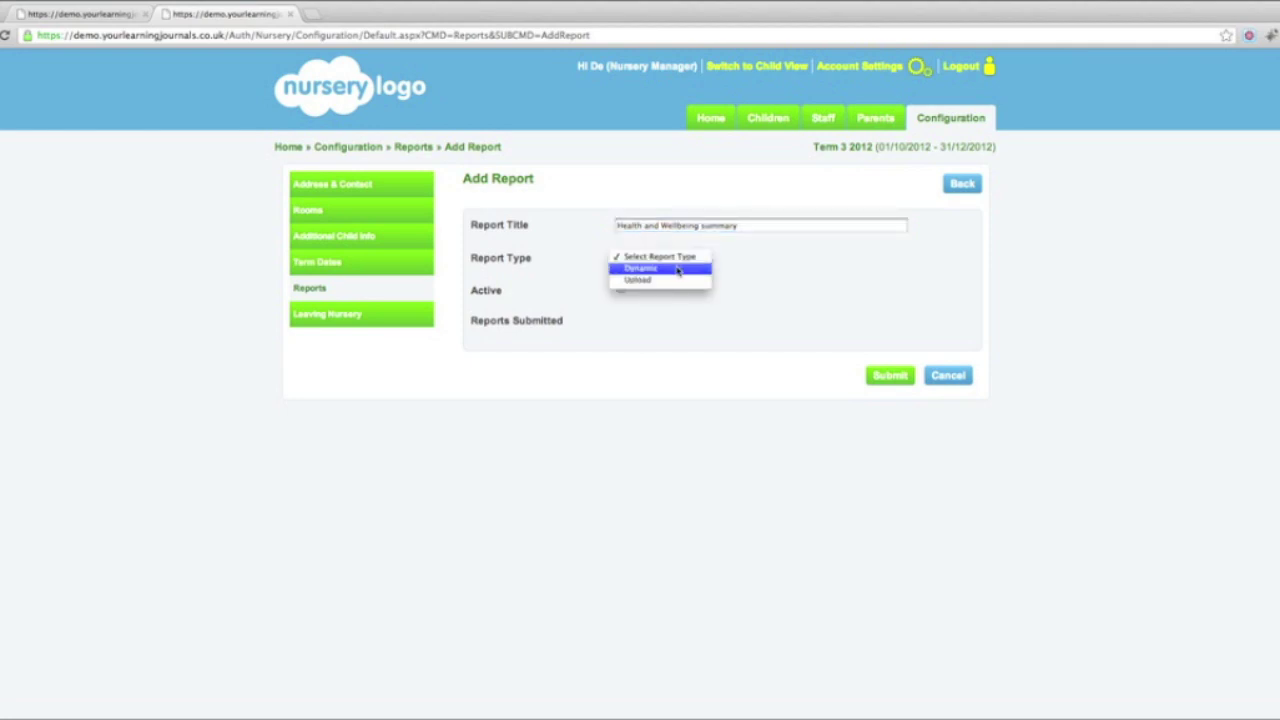
pyautogui.click(677, 269)
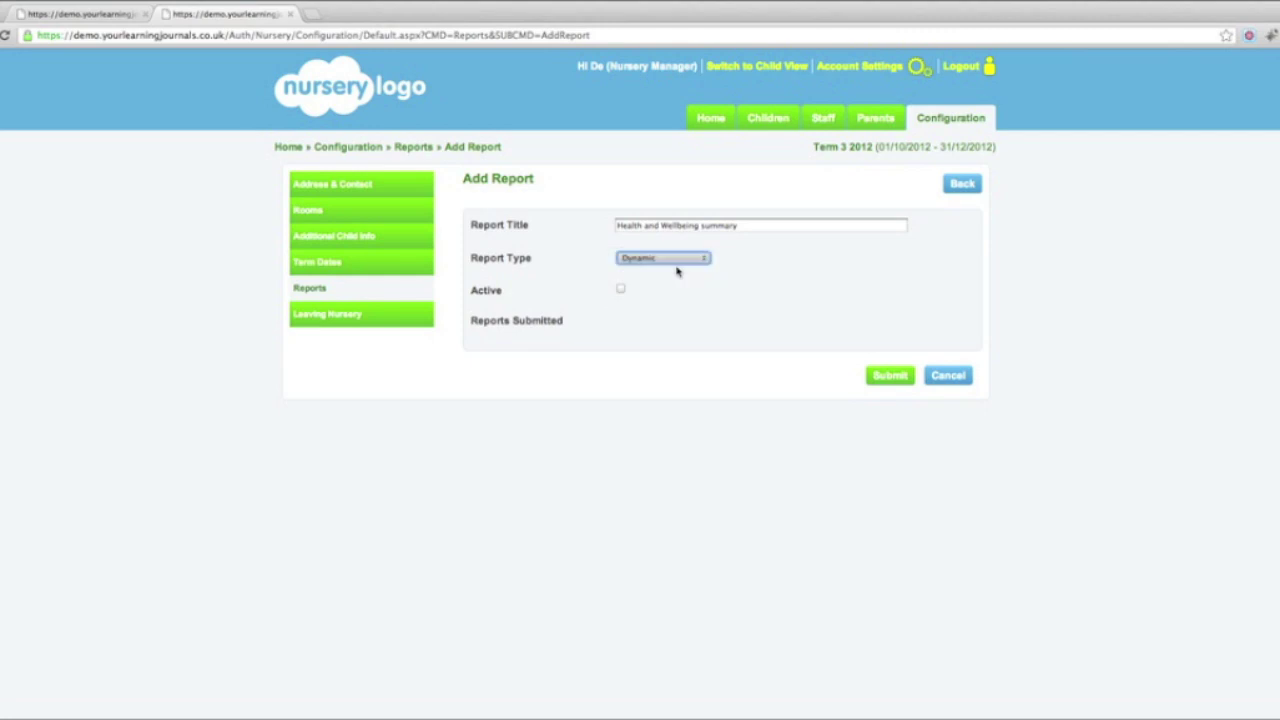
pyautogui.click(620, 289)
pyautogui.click(898, 389)
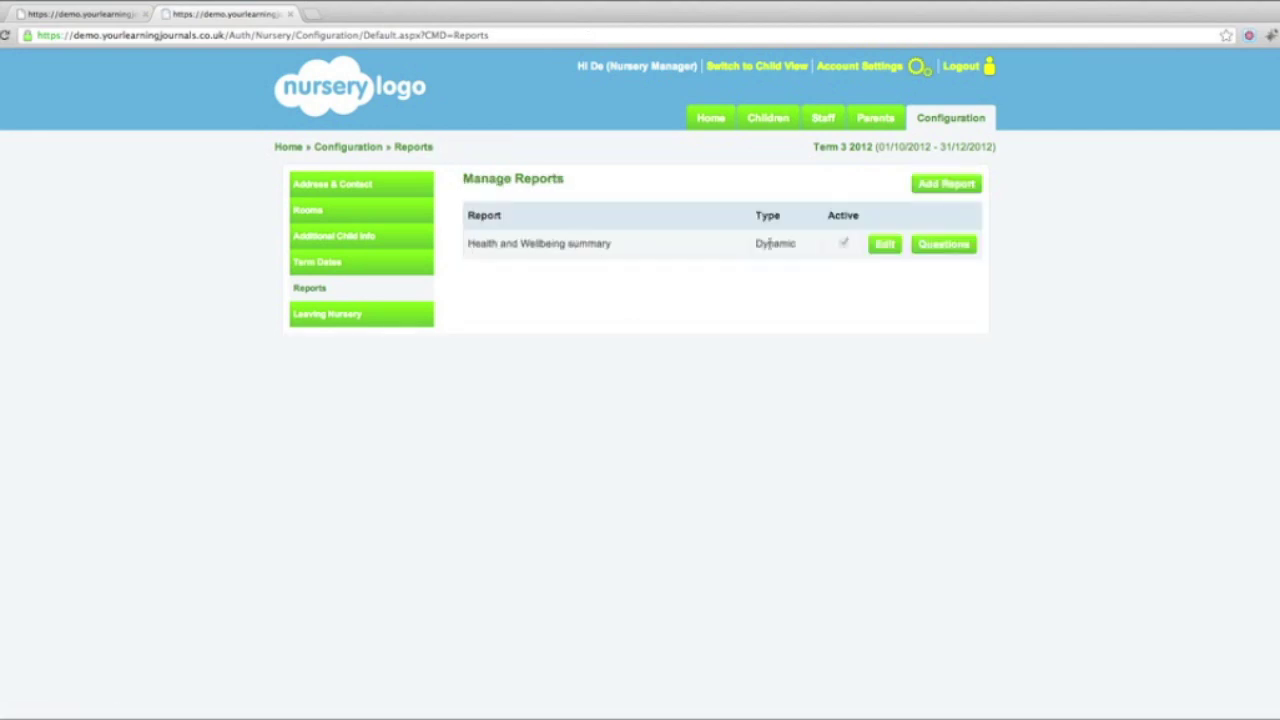
# Add the heading "Mental, emotional, social and physical wellbeing" to the questions of the Health and Wellbeing summary report
pyautogui.click(938, 249)
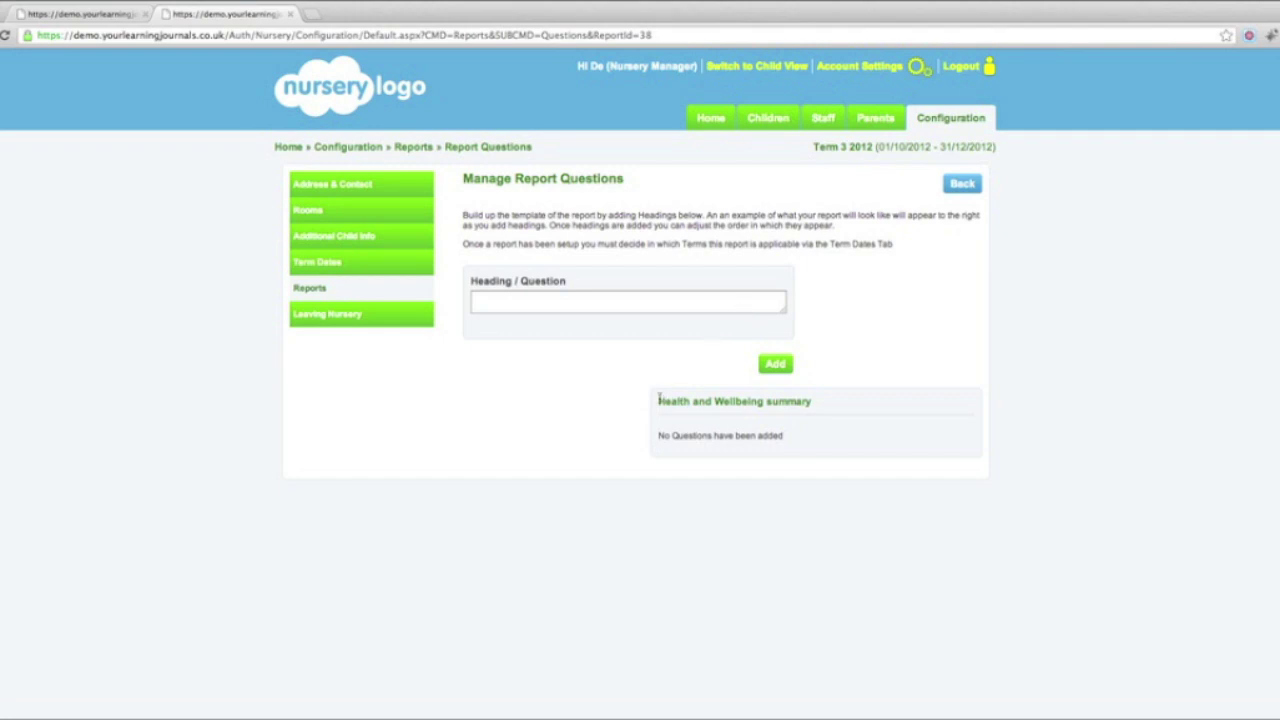
pyautogui.click(632, 297)
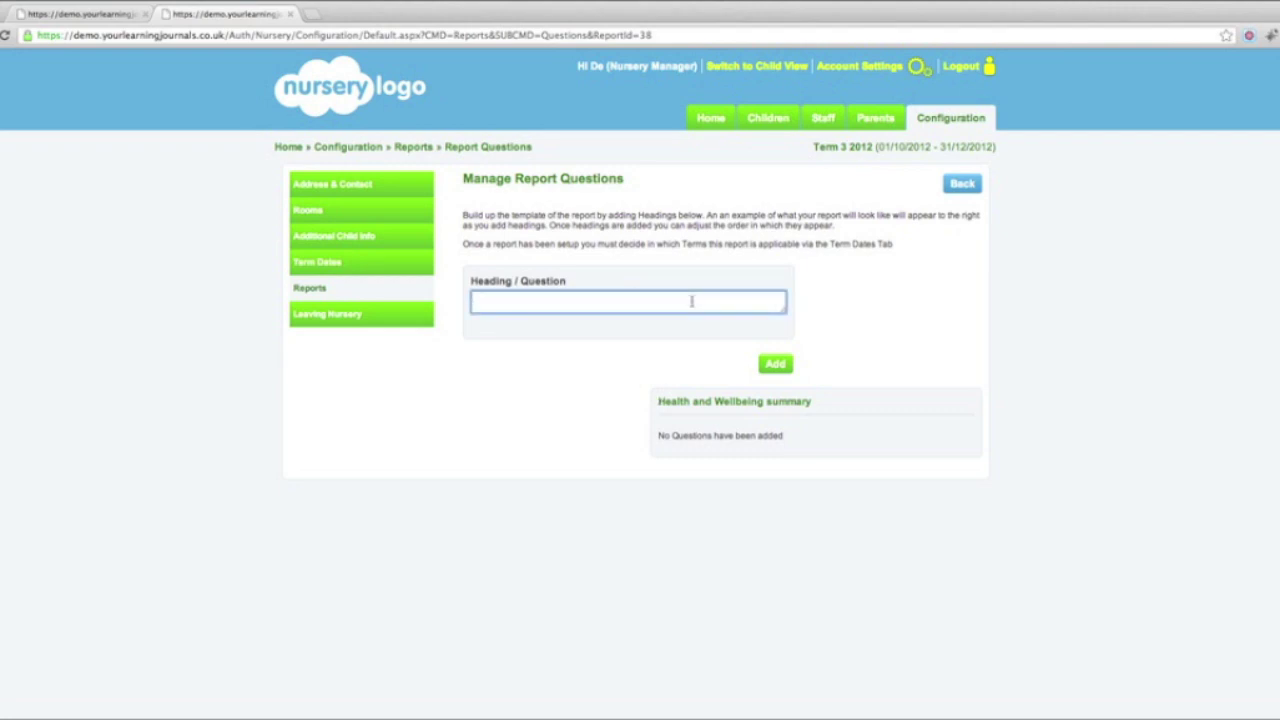
pyautogui.write('Mental, emotional, social and physical wellbeing')
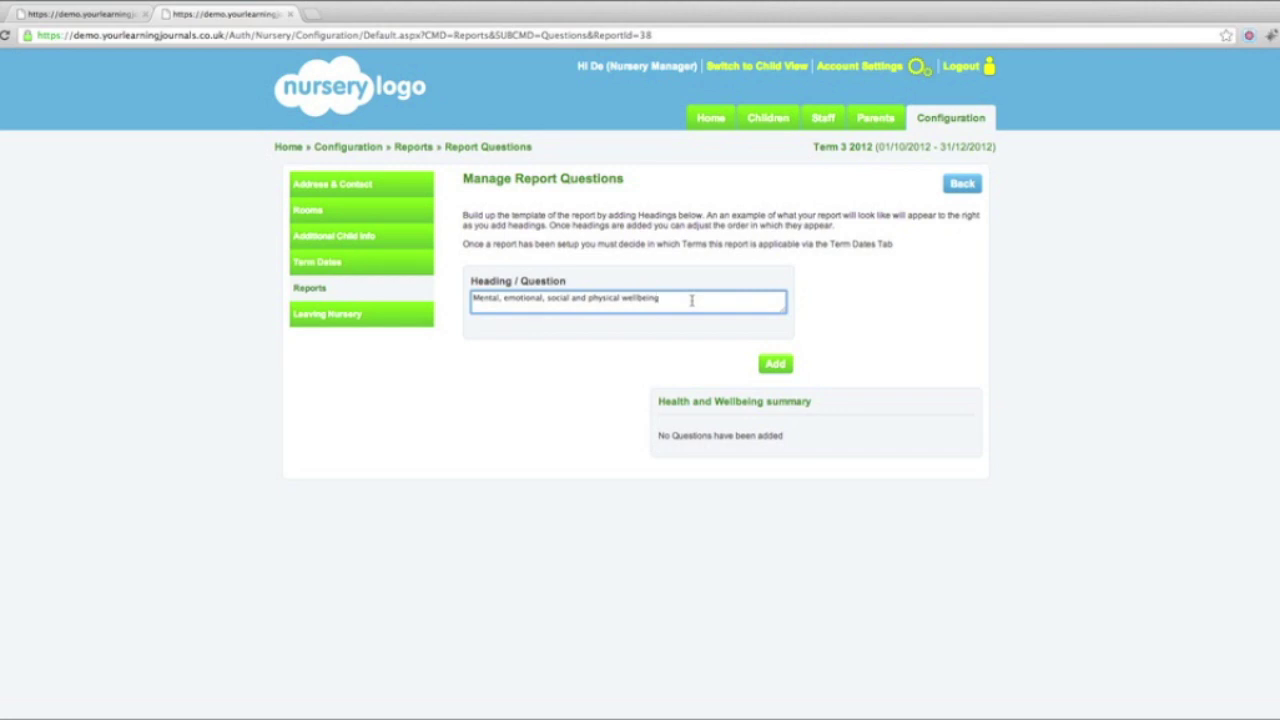
pyautogui.click(773, 365)
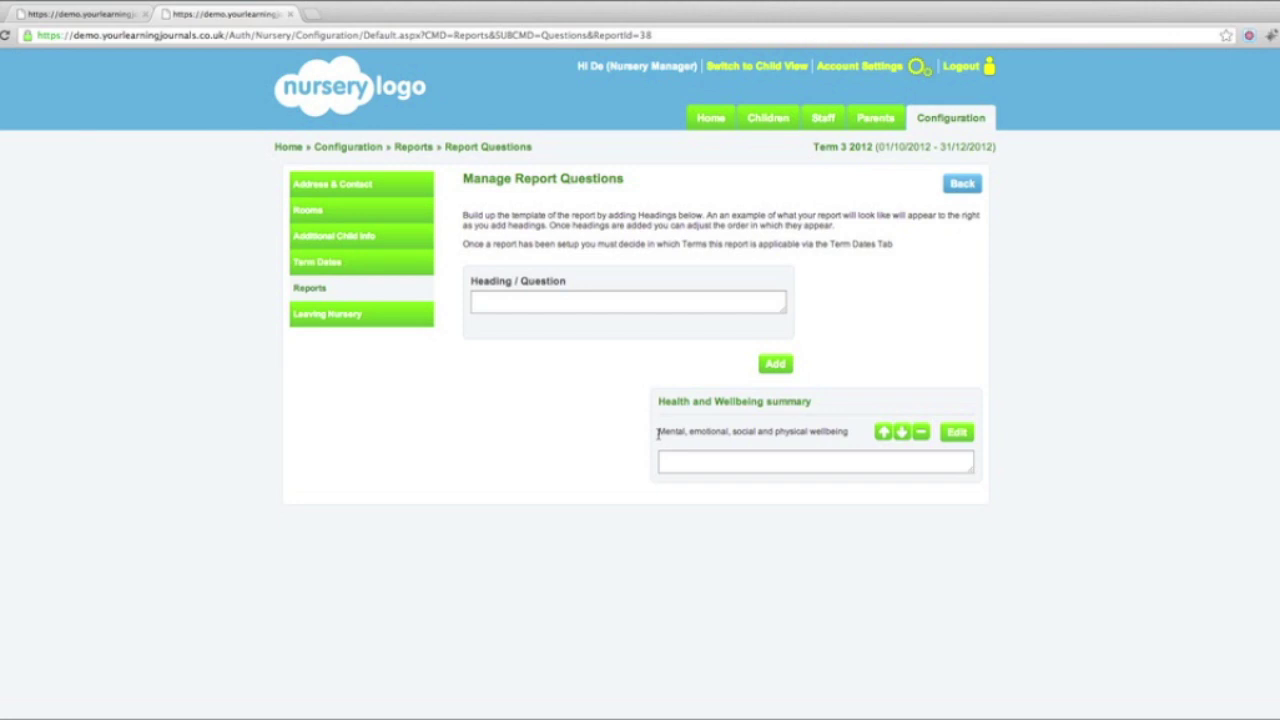
# Add a second heading, "Planning for choice and changes", to the report template
pyautogui.click(662, 305)
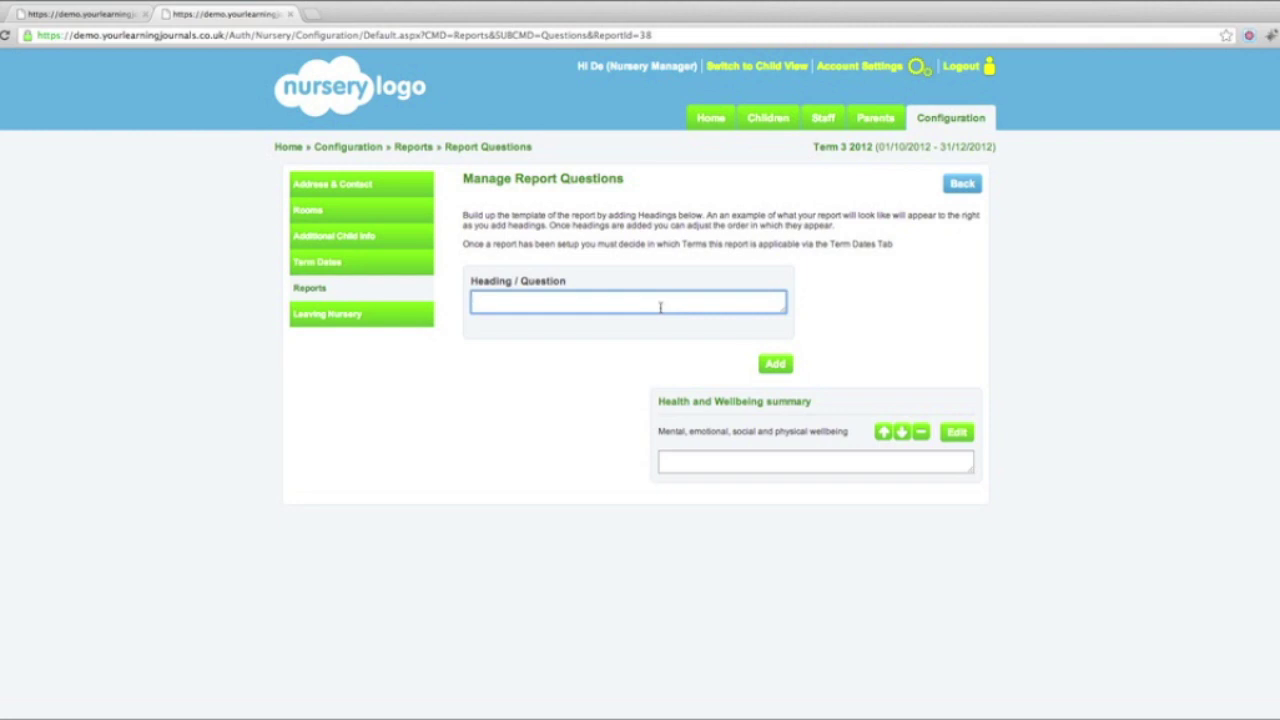
pyautogui.write('Planning for choice and changes')
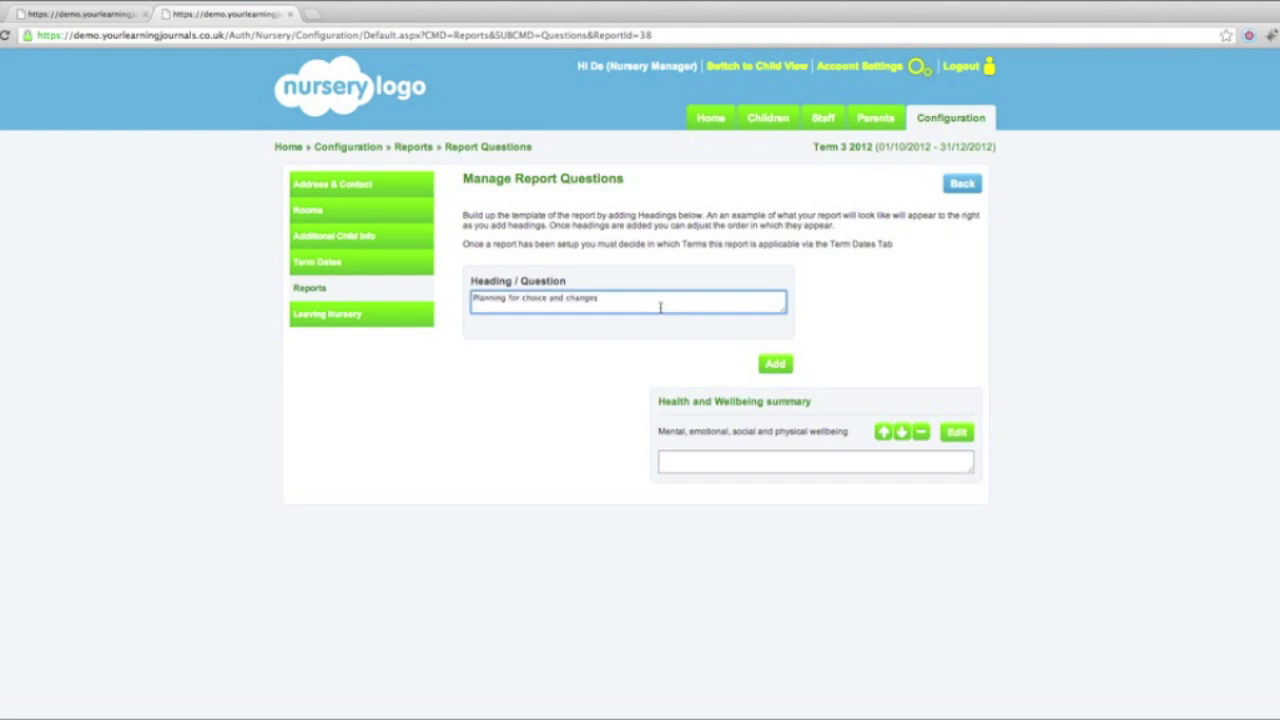
pyautogui.click(771, 366)
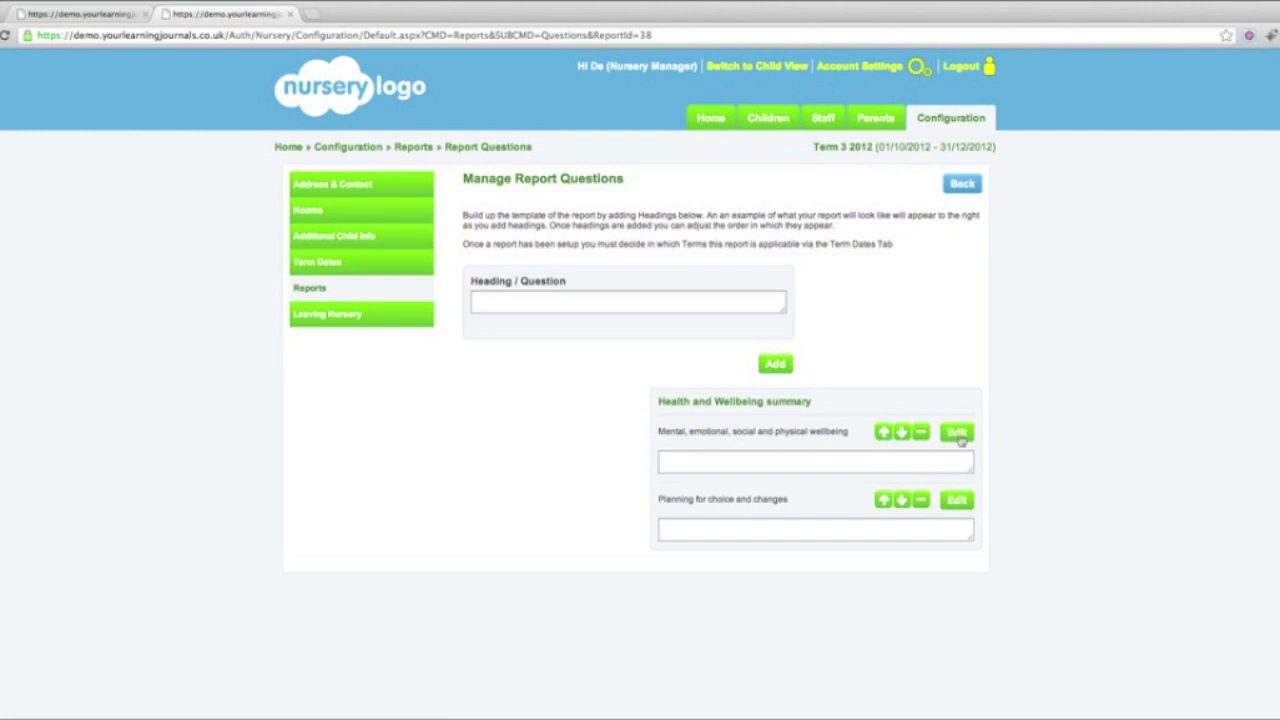
# Move the "Planning for choice and changes" heading above the first heading and restore the original order
pyautogui.click(882, 503)
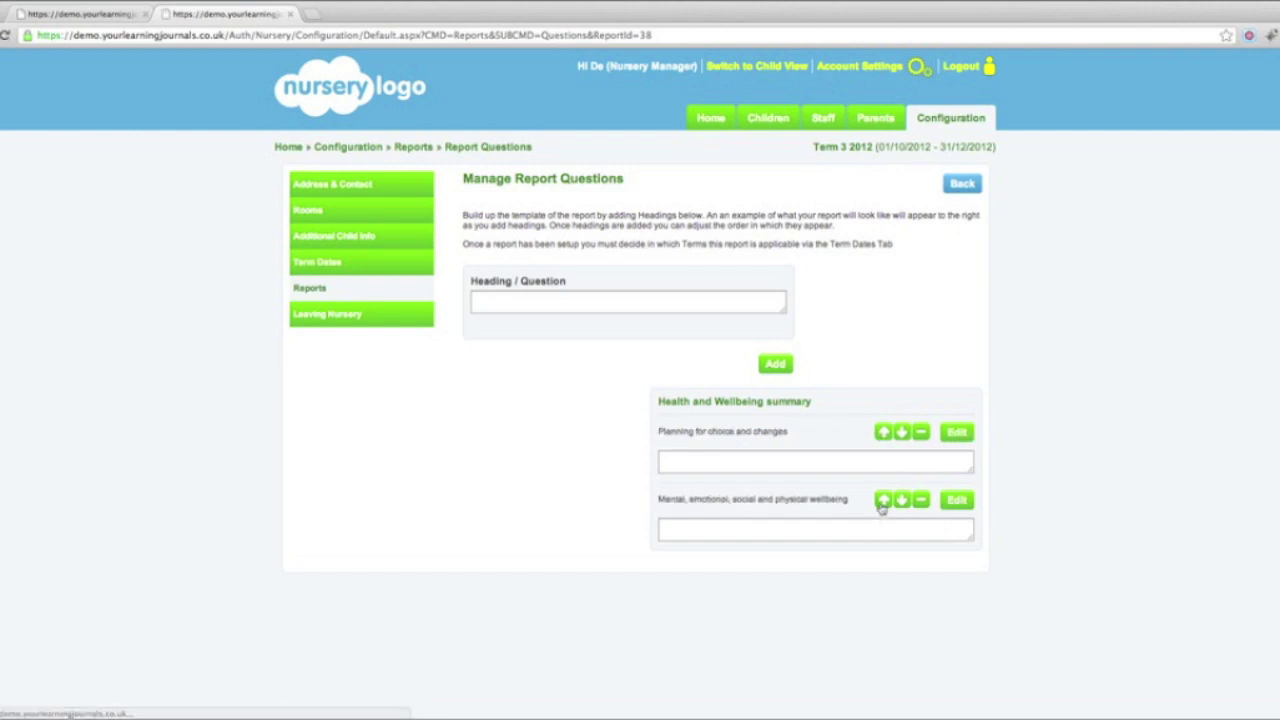
pyautogui.click(900, 438)
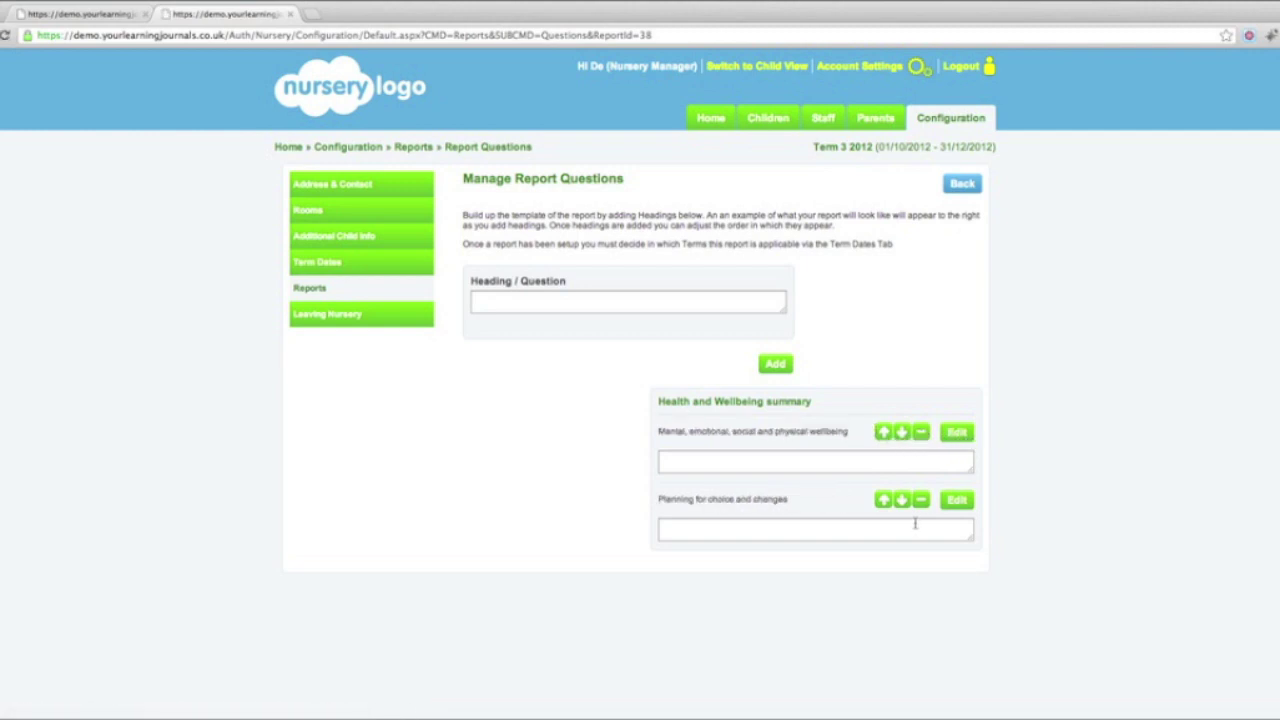
# Assign the Health and Wellbeing summary report to Term 3 2012 in the term dates, with 1 required this term
pyautogui.click(960, 185)
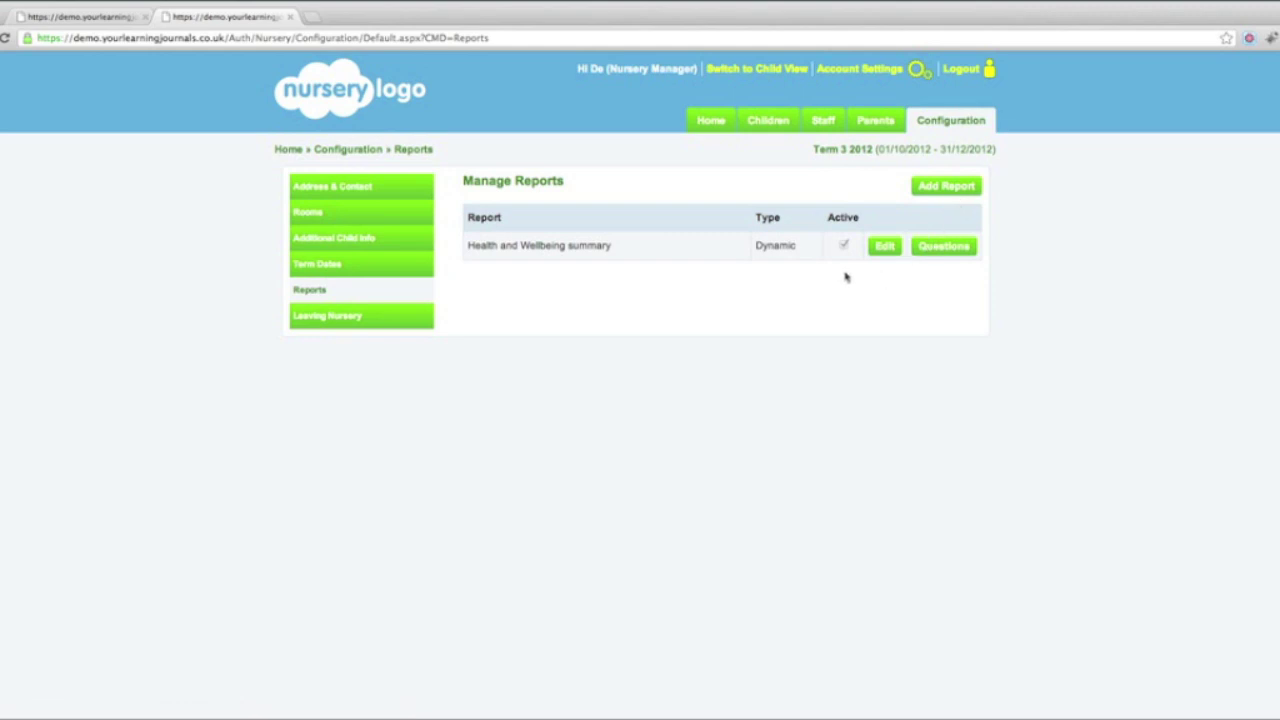
pyautogui.click(312, 270)
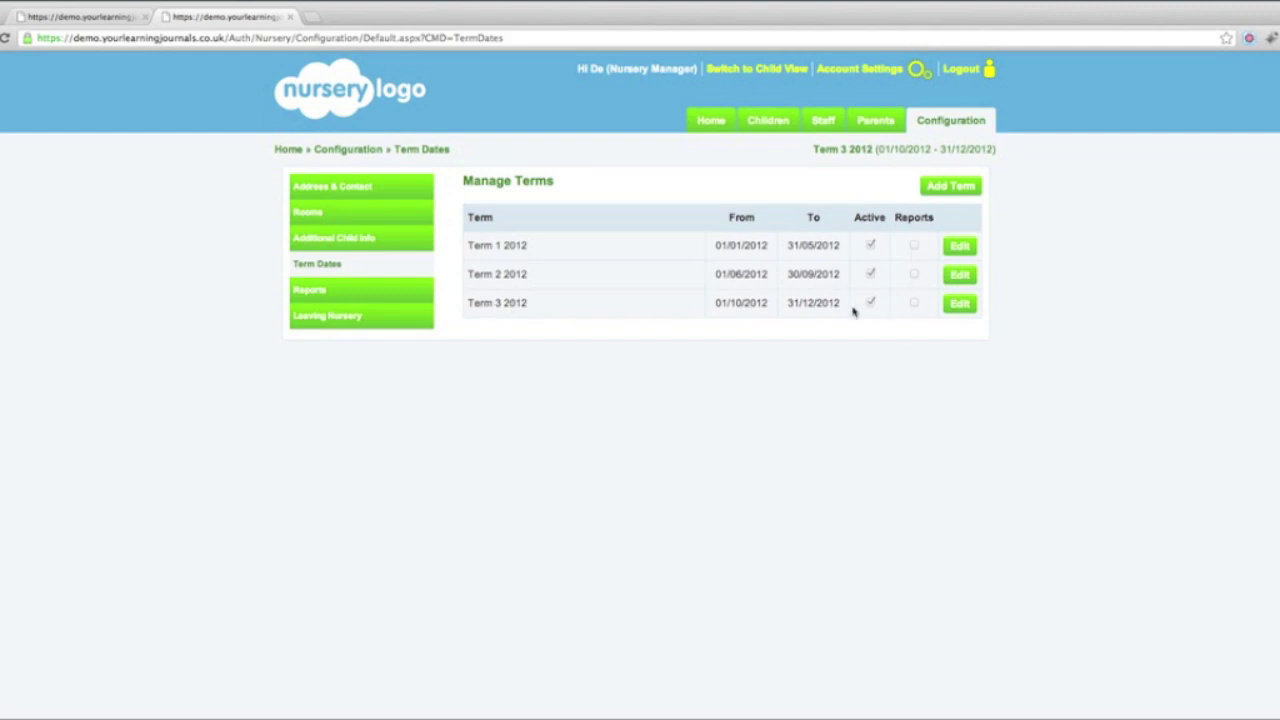
pyautogui.click(953, 310)
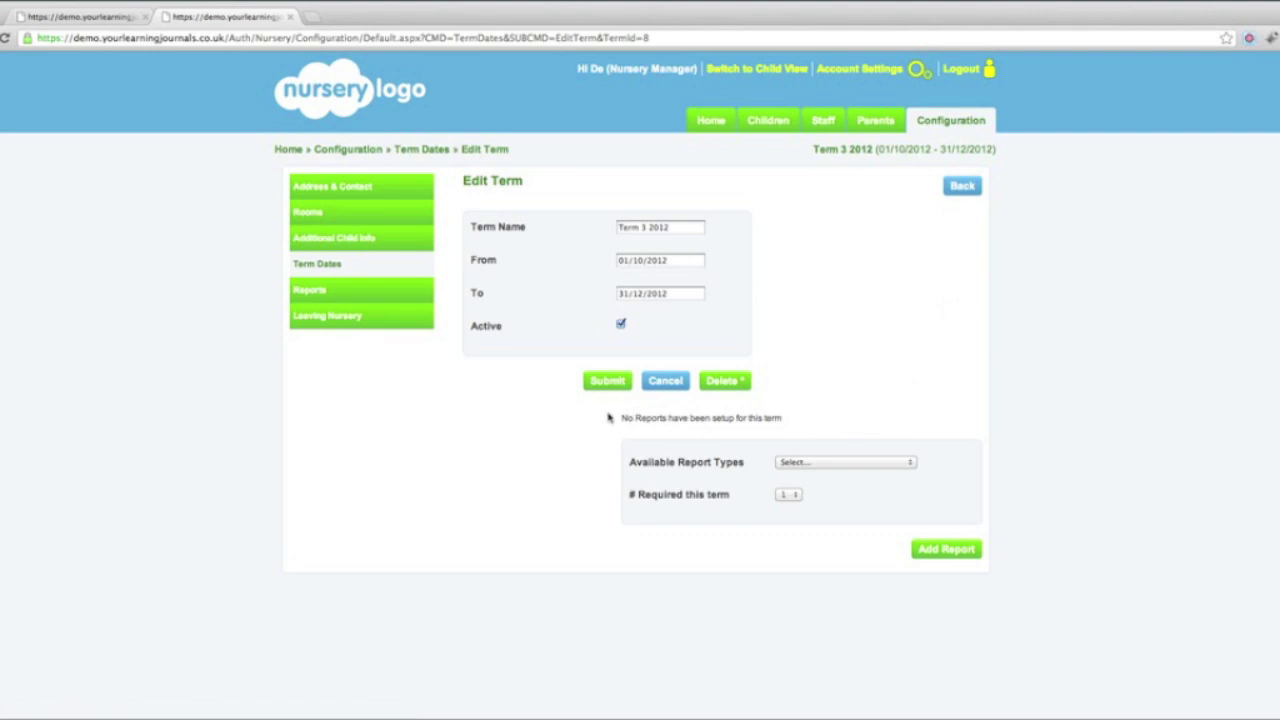
pyautogui.moveTo(616, 418); pyautogui.dragTo(790, 418)
pyautogui.click(790, 418)
pyautogui.click(806, 465)
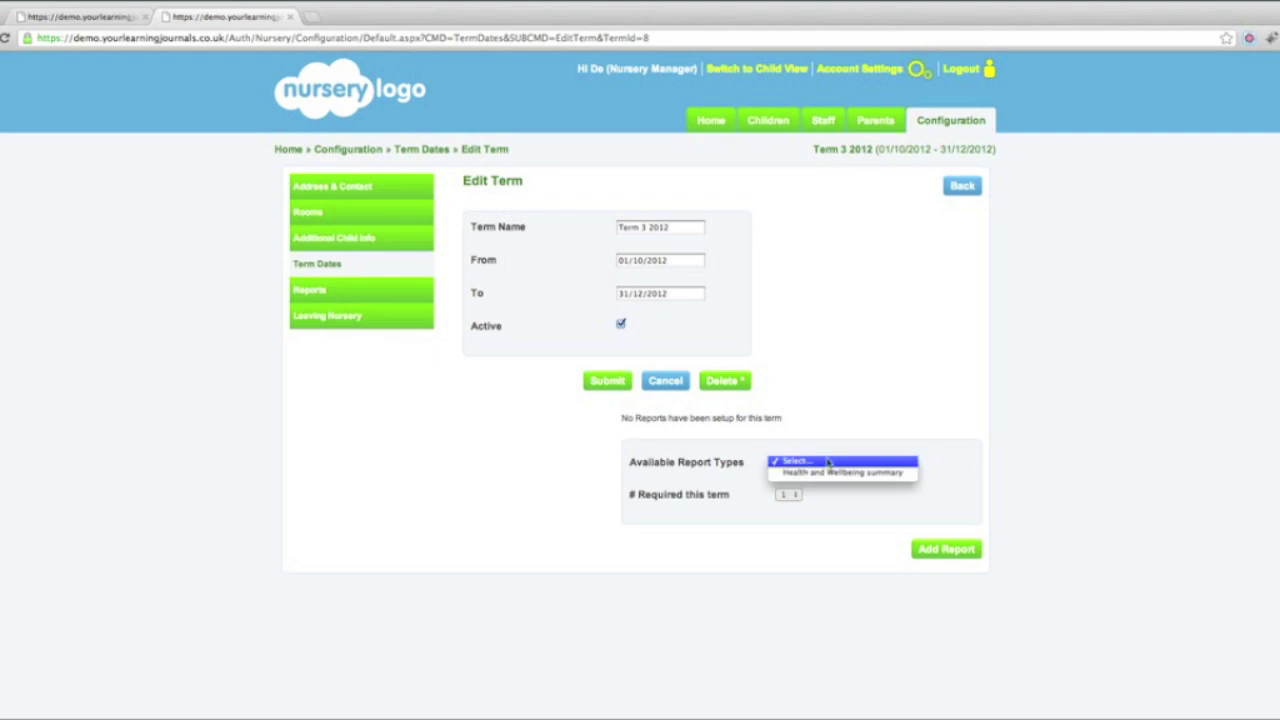
pyautogui.click(888, 476)
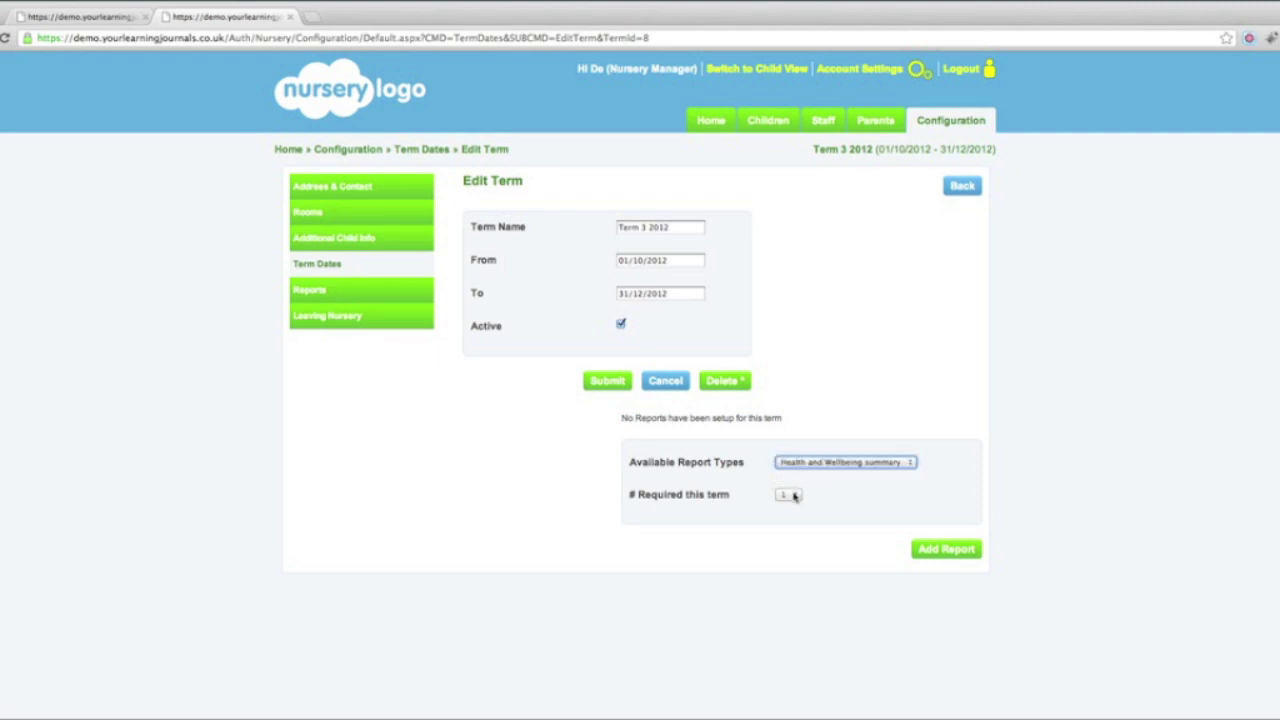
pyautogui.click(794, 494)
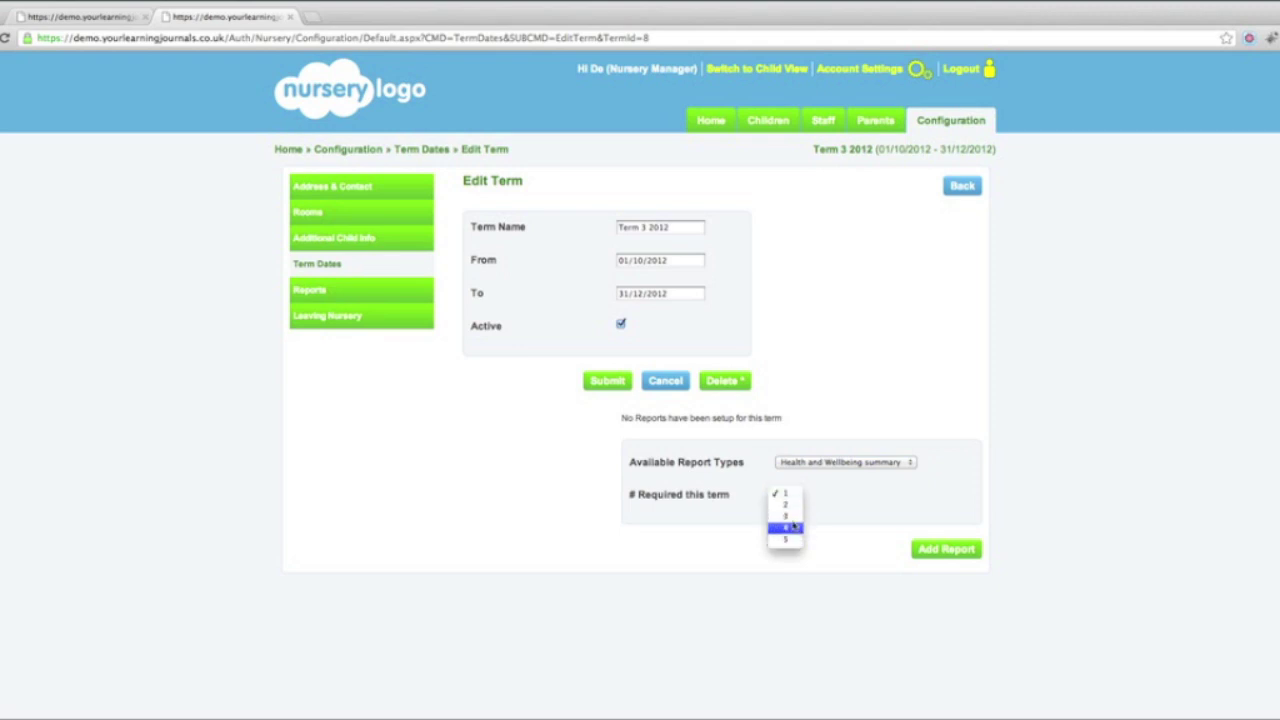
pyautogui.click(798, 494)
pyautogui.click(934, 558)
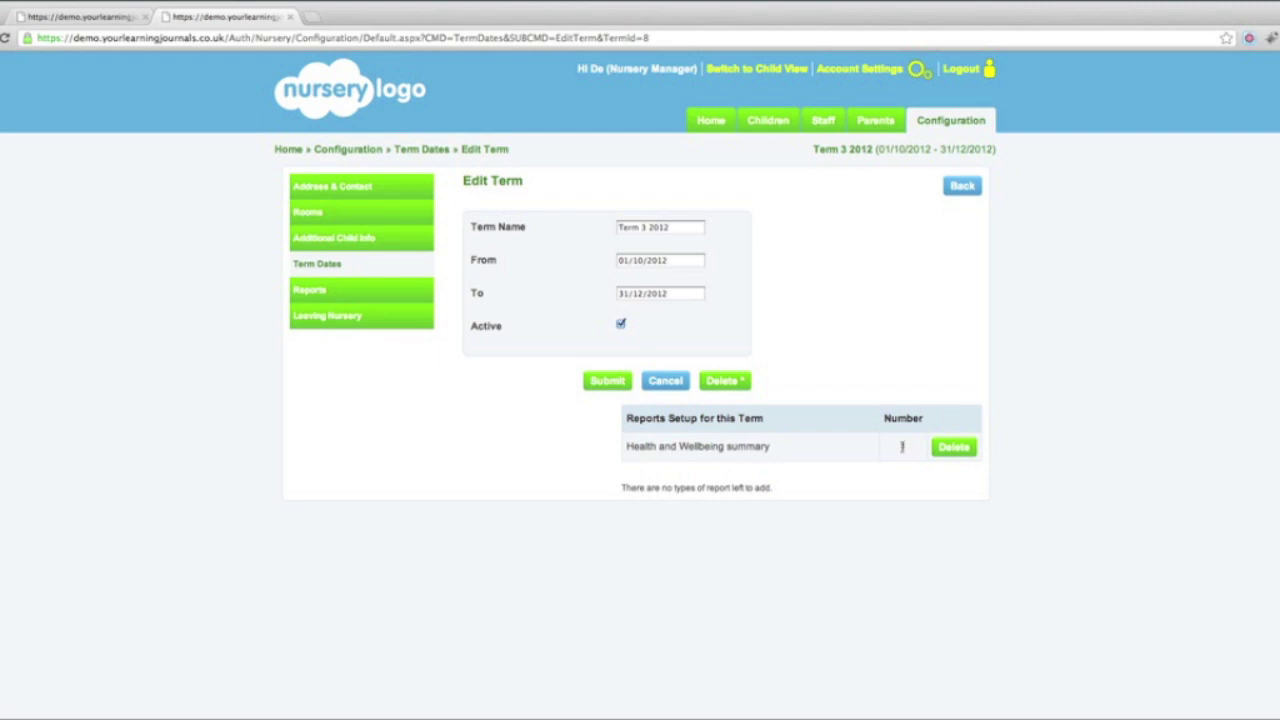
# Open the reports page of the Pre-School child with the painted face from the child's edit page
pyautogui.click(772, 122)
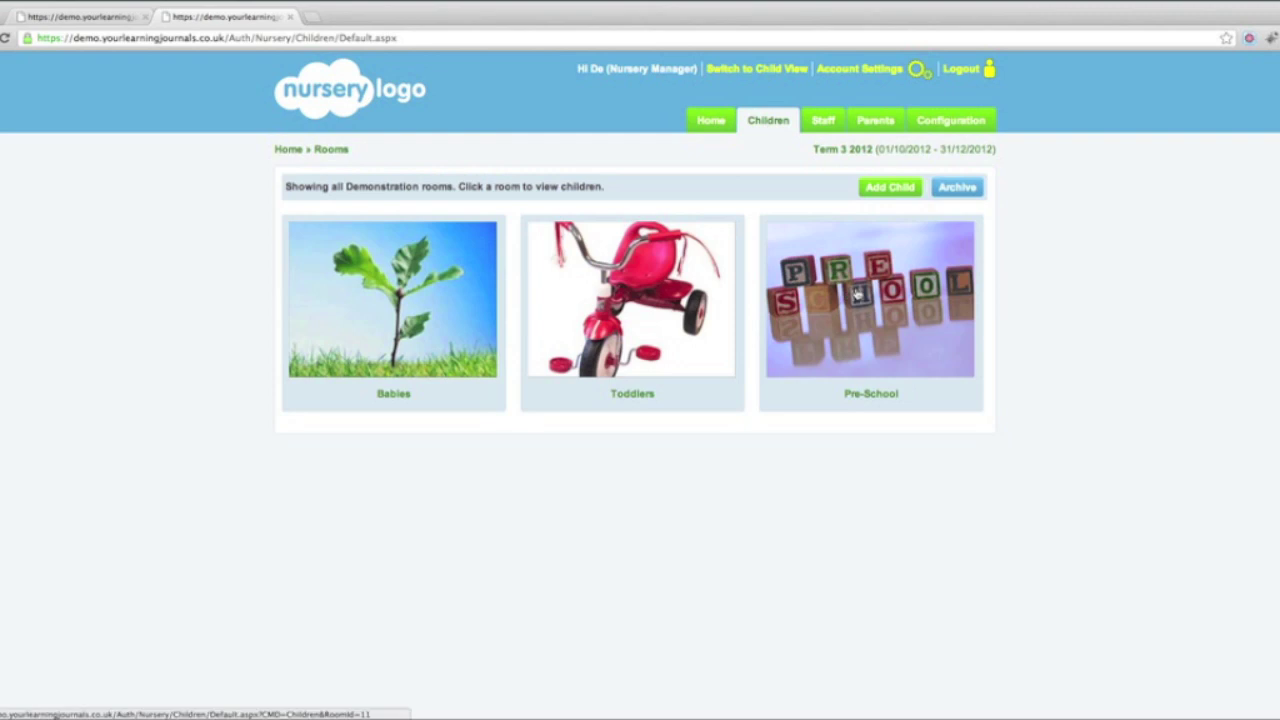
pyautogui.click(856, 293)
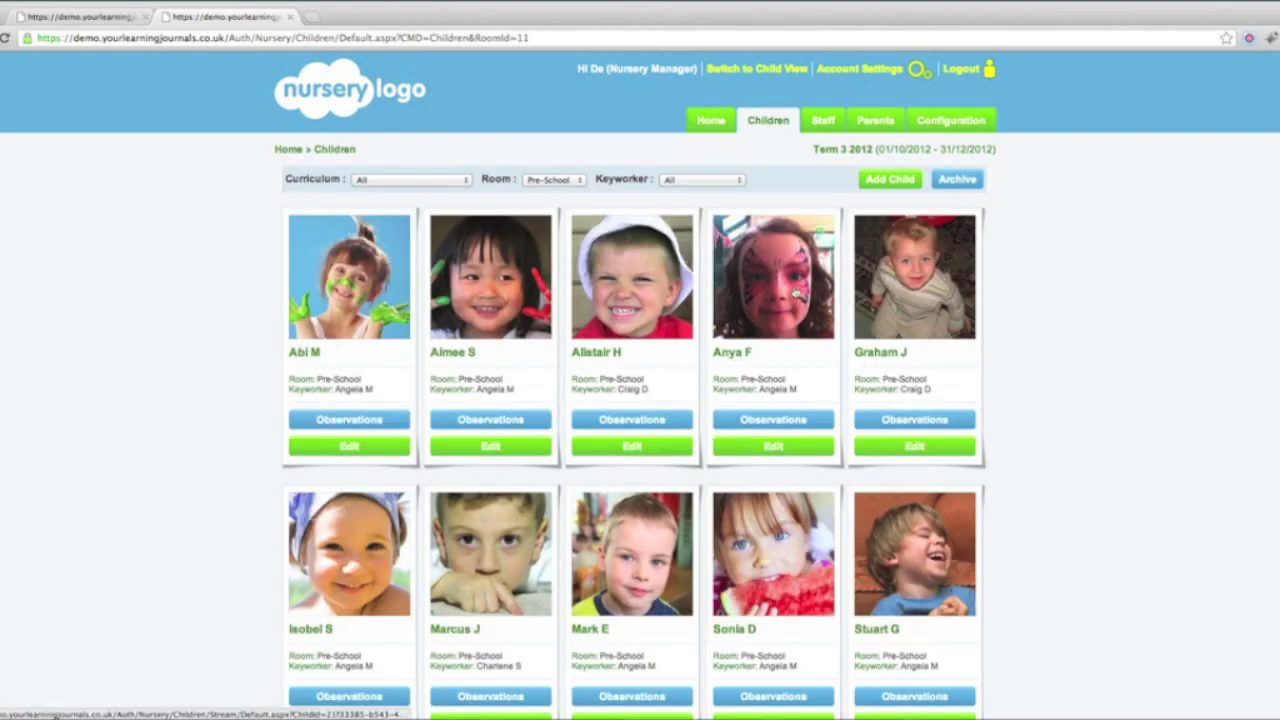
pyautogui.click(797, 290)
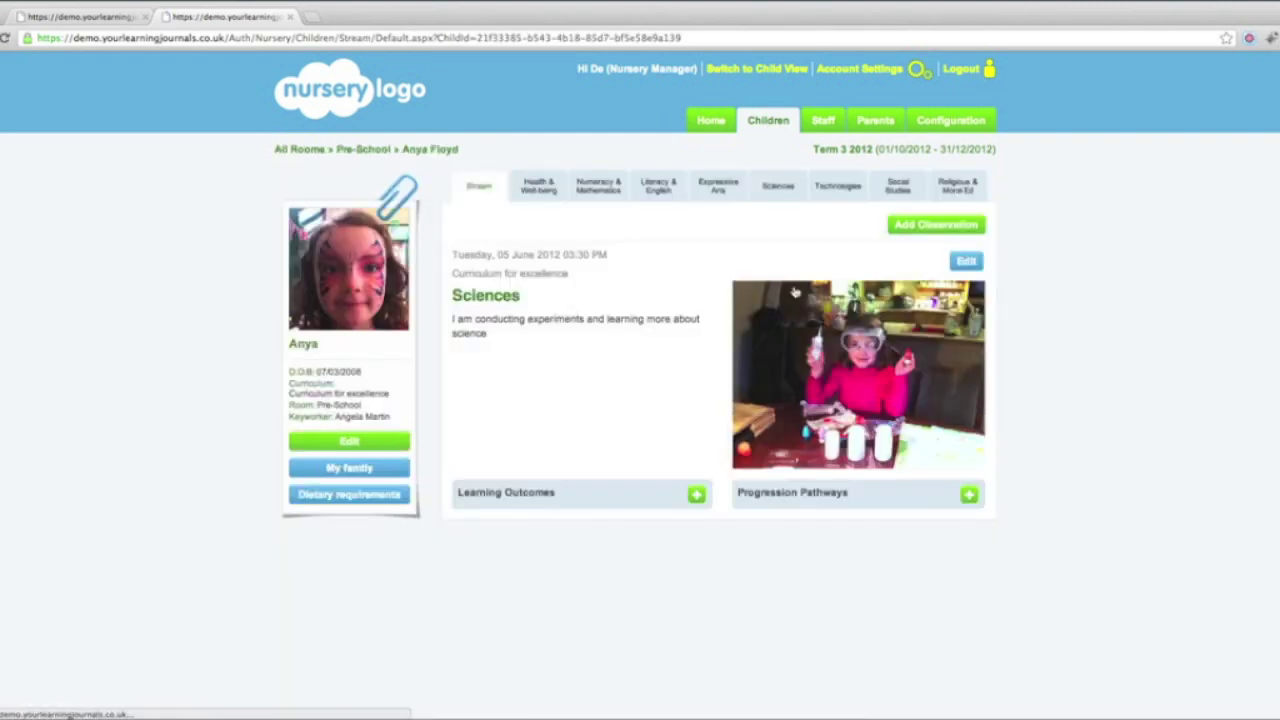
pyautogui.click(394, 447)
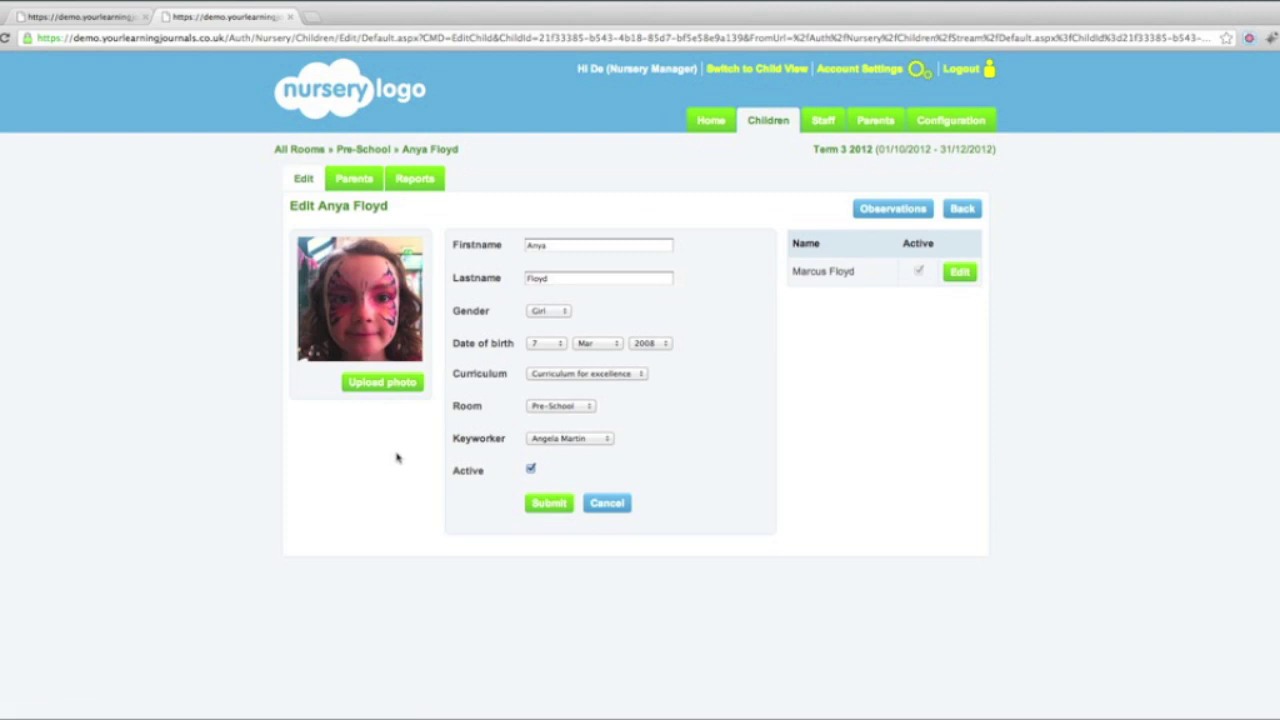
pyautogui.click(424, 179)
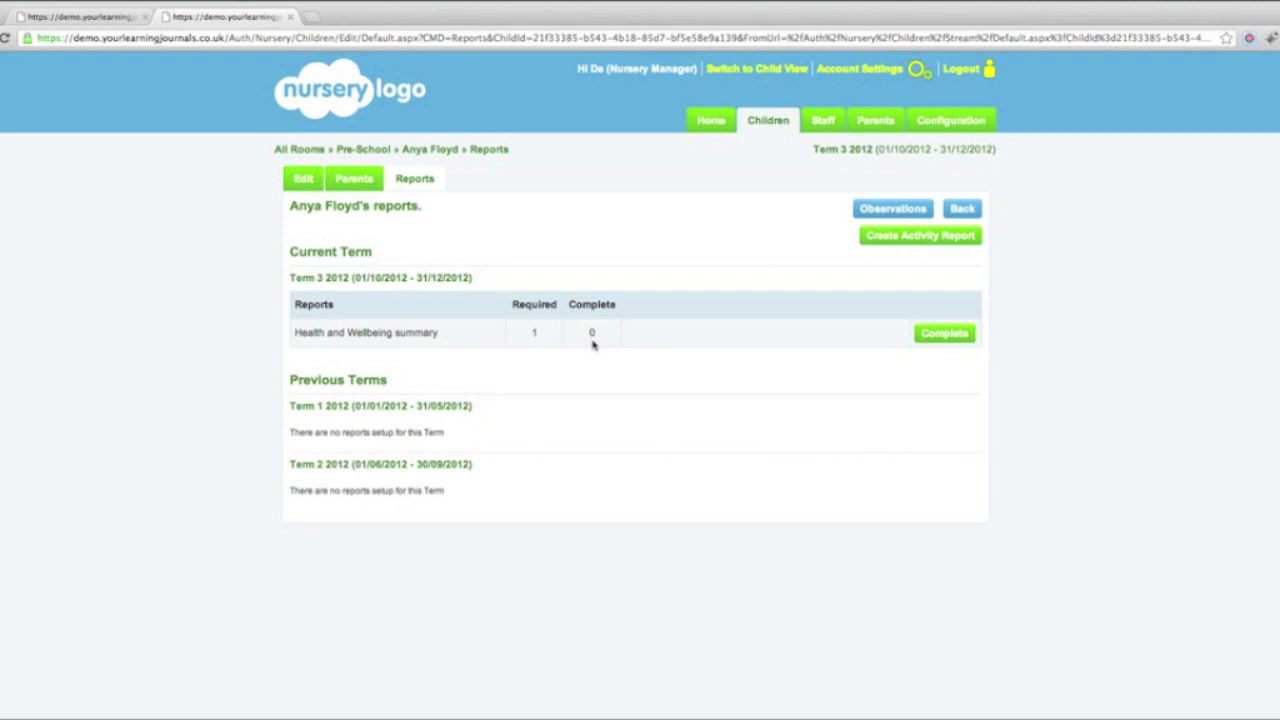
# Start completing the child's Health and Wellbeing summary, describing confidence, sociability and turn-taking under "Mental, emotional, social and physical wellbeing"
pyautogui.click(930, 336)
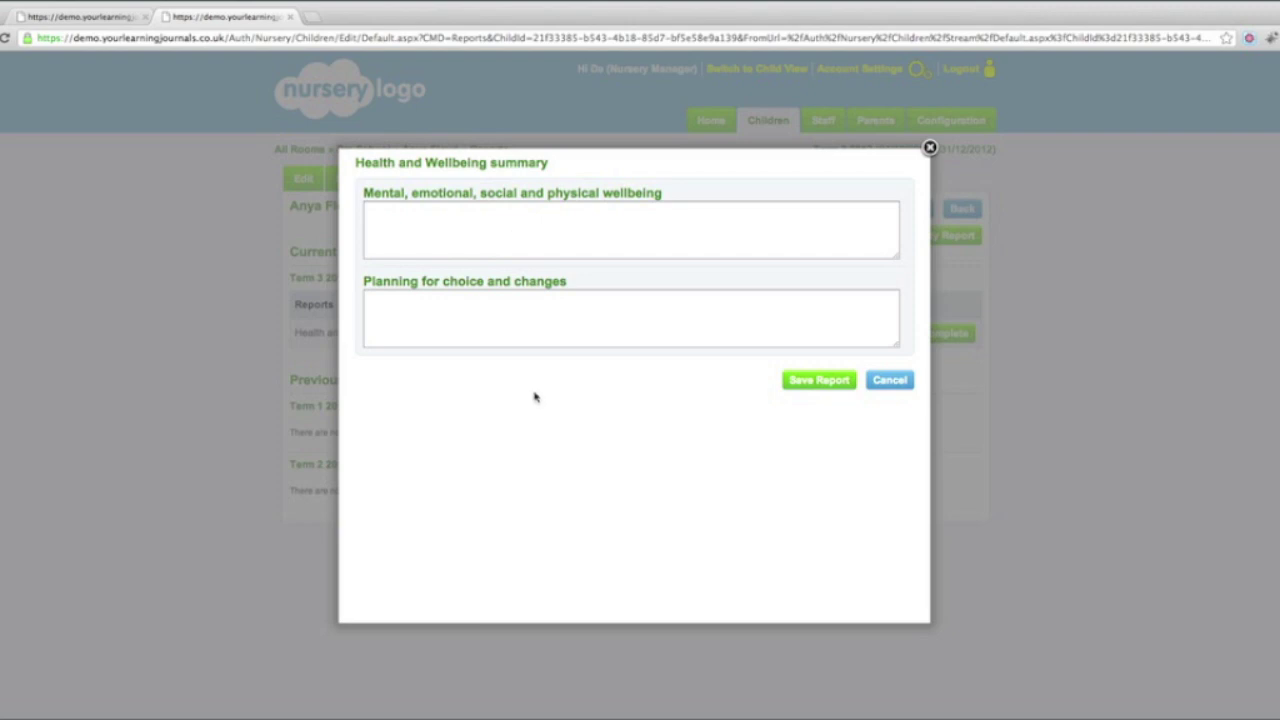
pyautogui.click(409, 230)
pyautogui.write('Mental, emotional, social and physical wellbeing Anya confident and happy throughout the nursery day and is very sociable with her peers and teachers. Anya is good at taking turns during group time but is reminded of this during free play.')
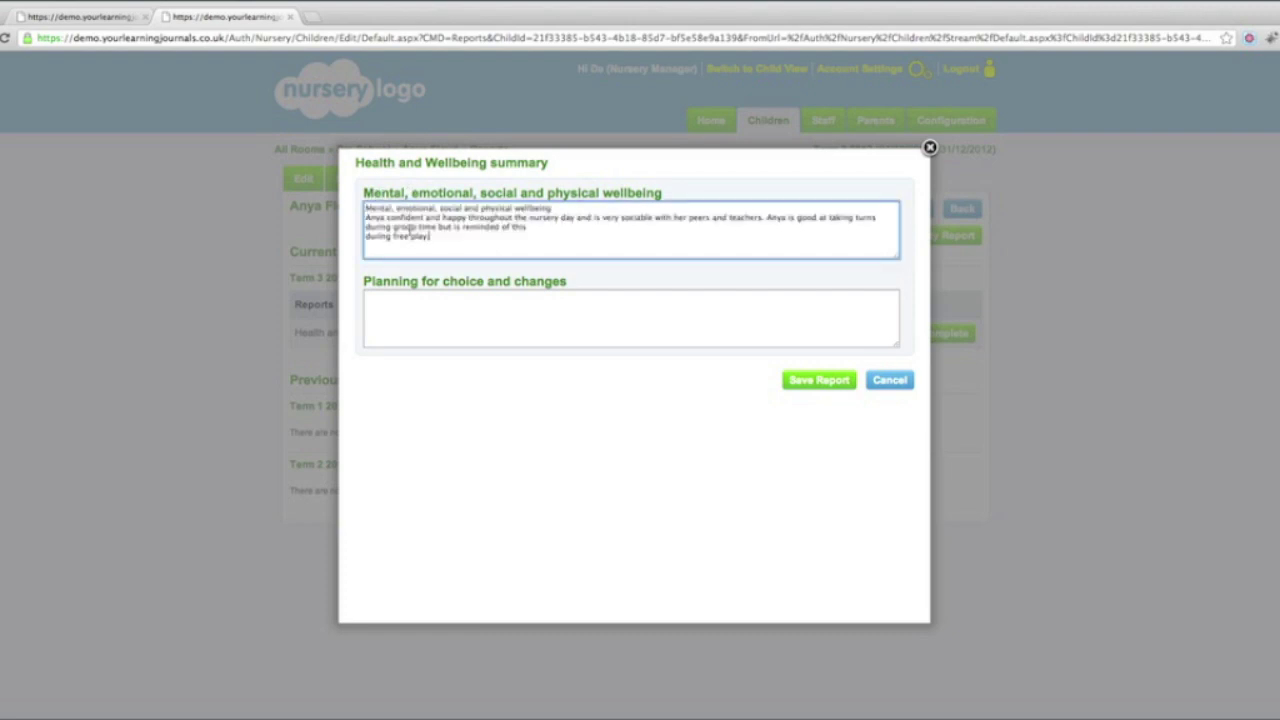
# Describe the child's 'Thinking tub', 'Mind map' and 'Floor book' activities under "Planning for choice and changes", then save and view the report
pyautogui.click(412, 318)
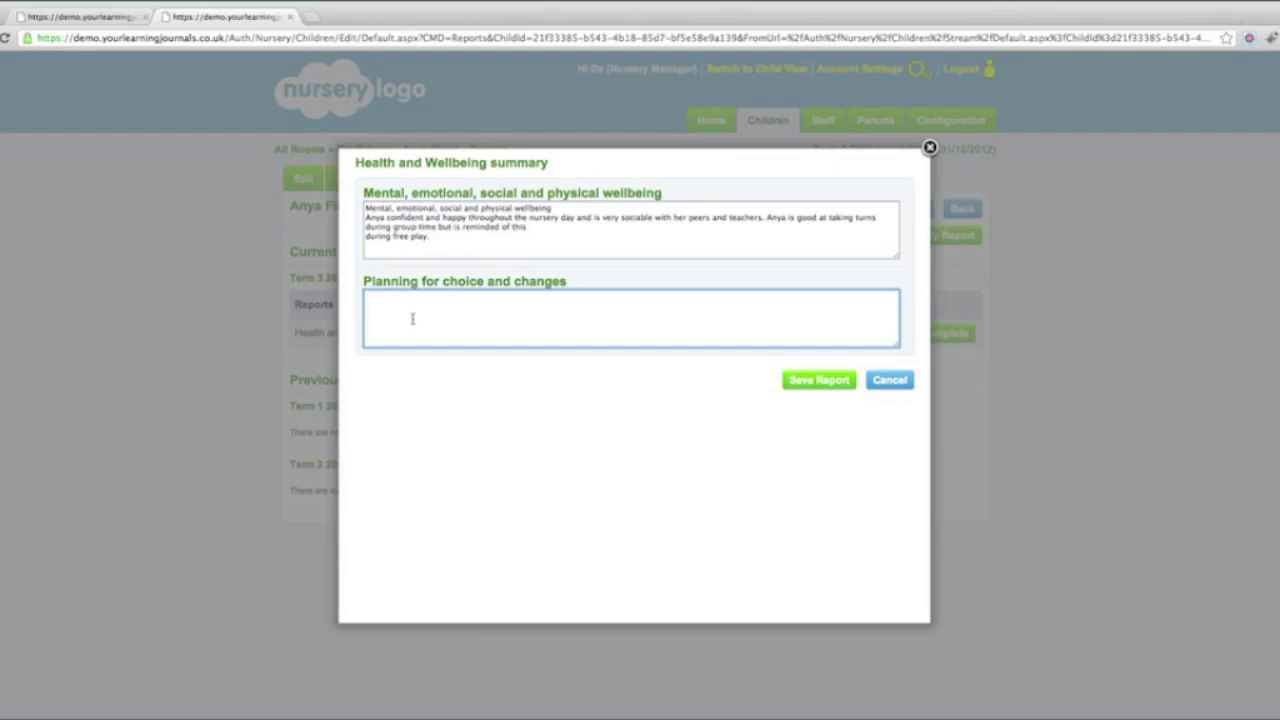
pyautogui.write("Anya has taken part in our planning and has used the 'Thinking tub' and 'Mind map' when planning our new activities. Anya has also taking part in our 'Floor book' gluing in evidence of our learning and also evaluating the activities that Anya has taken part in.")
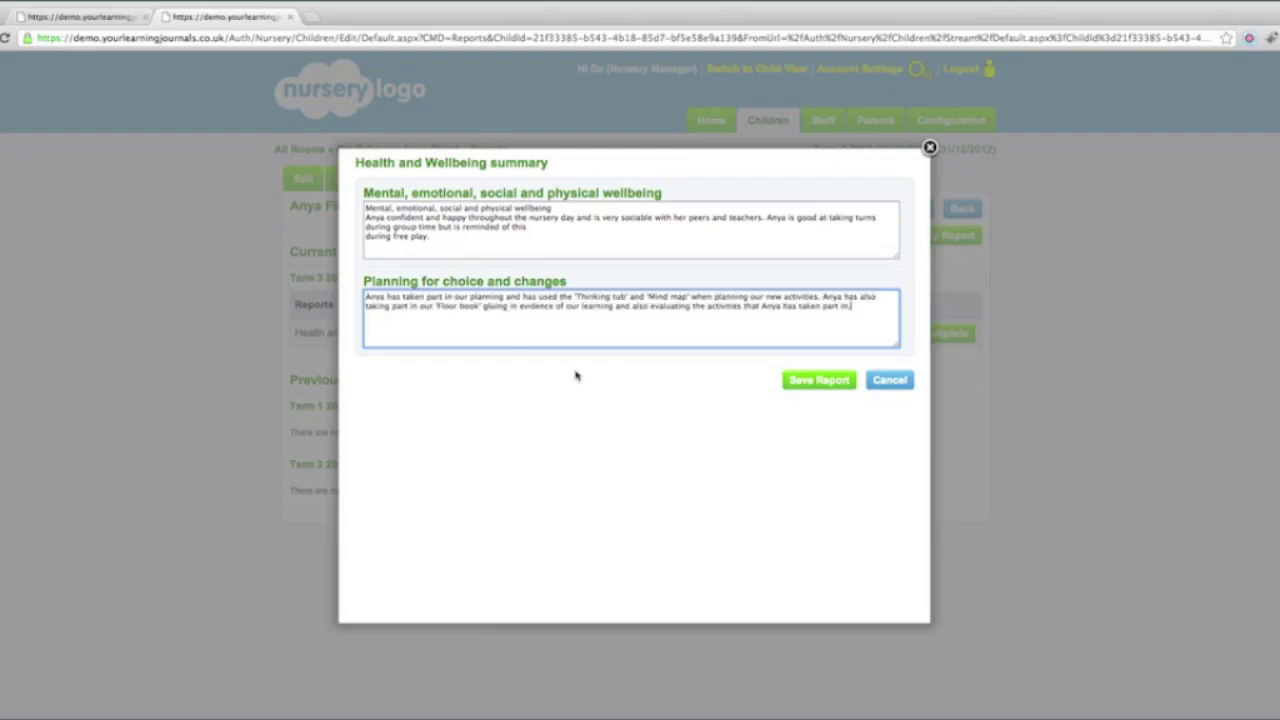
pyautogui.click(800, 386)
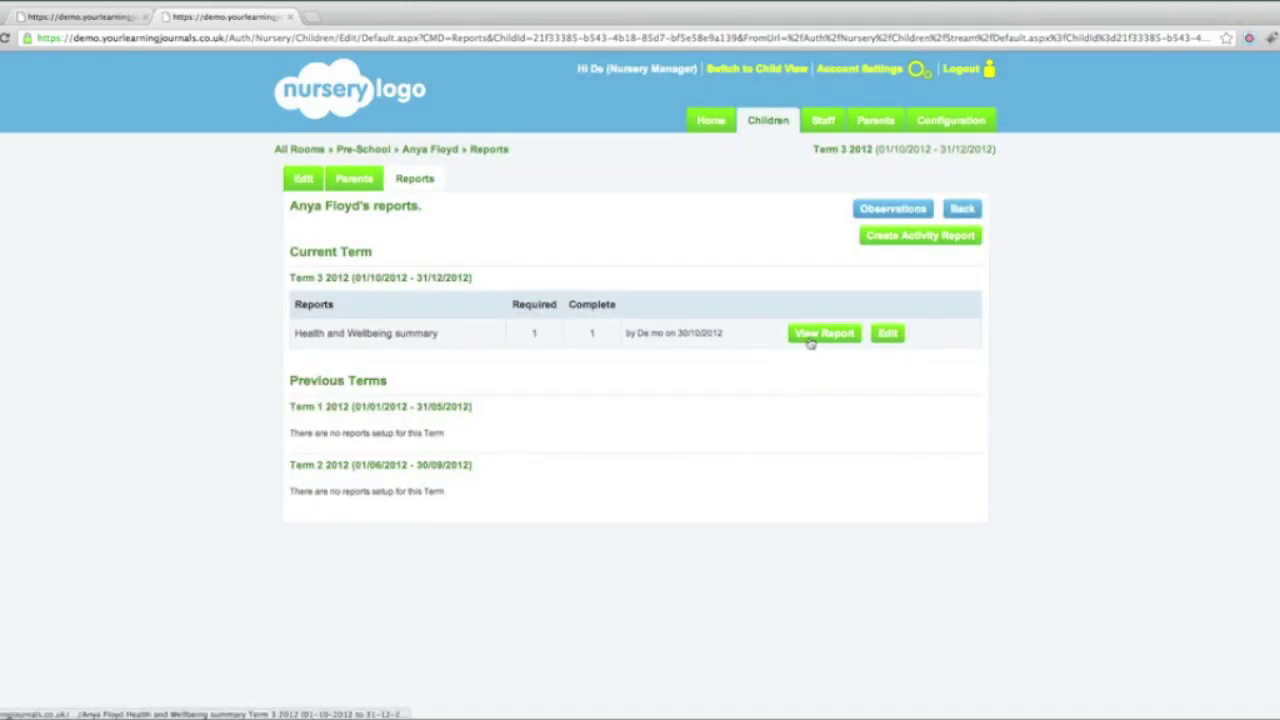
pyautogui.click(810, 340)
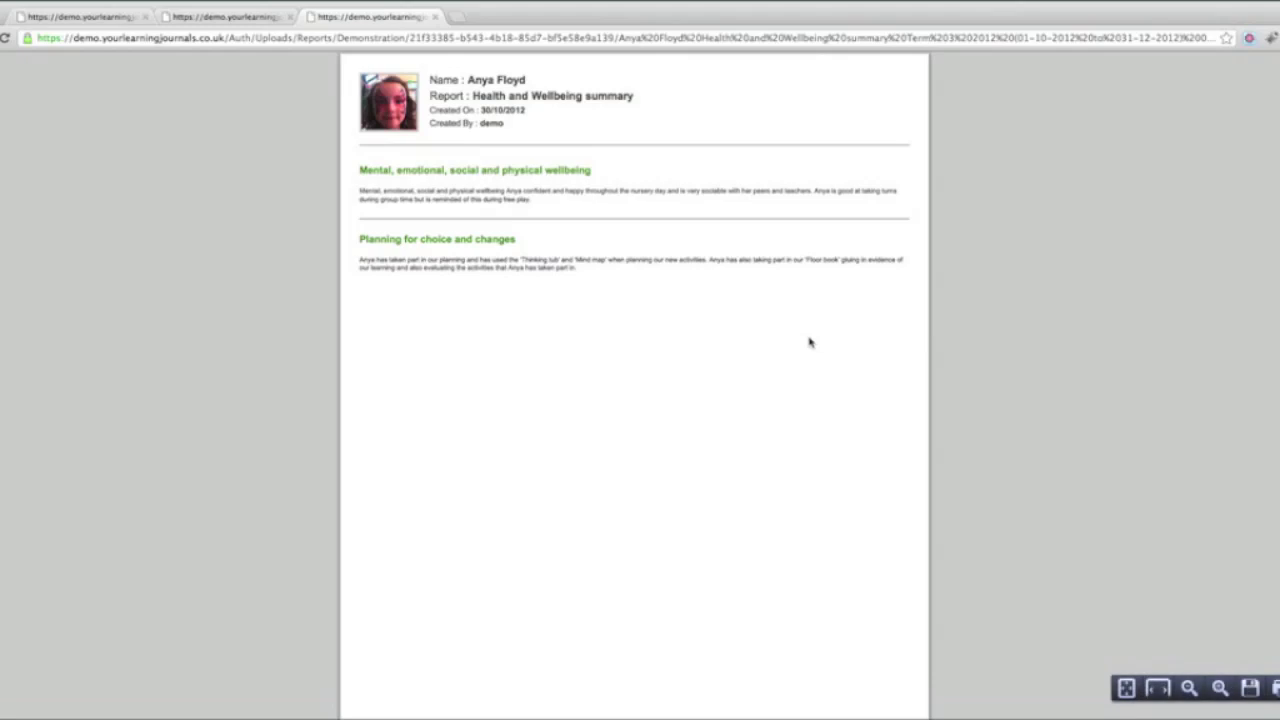